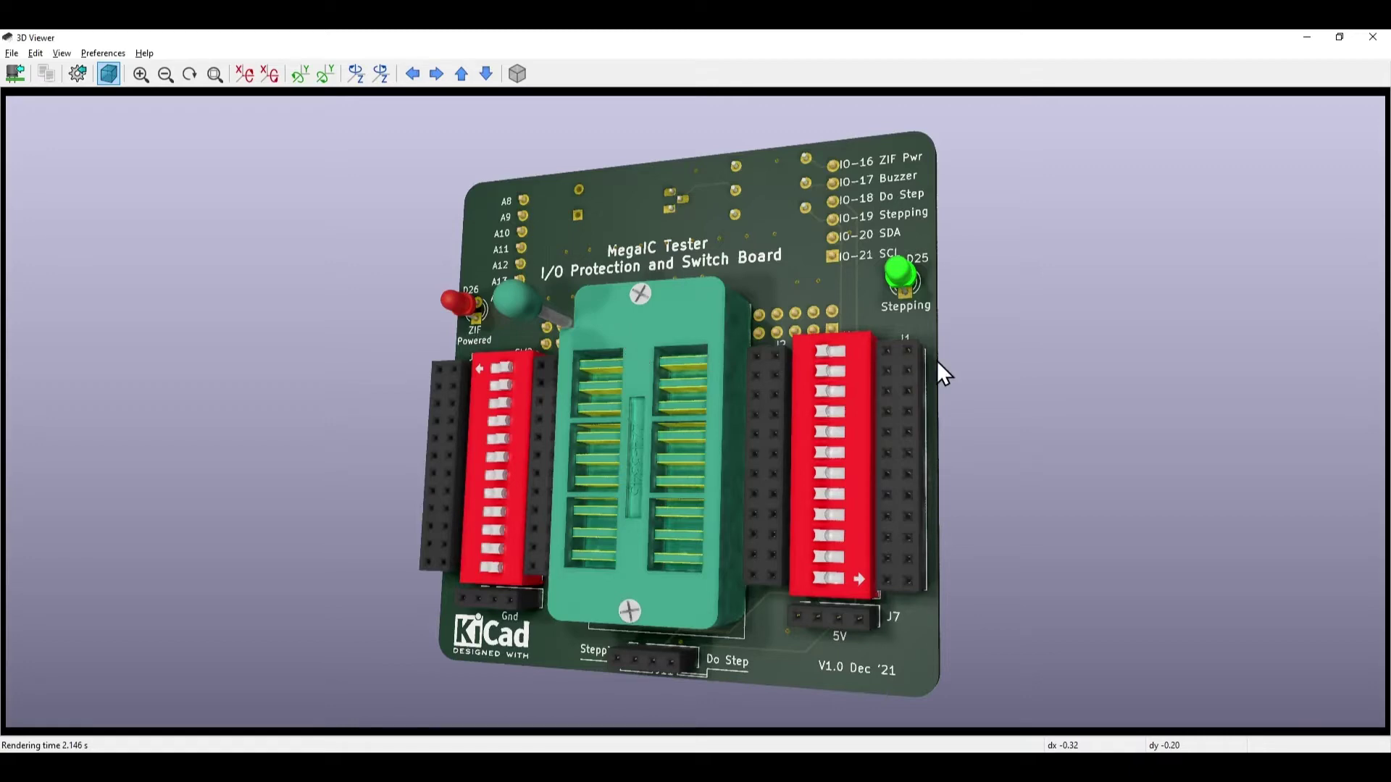
- Orbit to the board's underside, turn raytracing off for OpenGL rendering, then orbit back to the component side
left_click_drag(1002, 368, 362, 355)
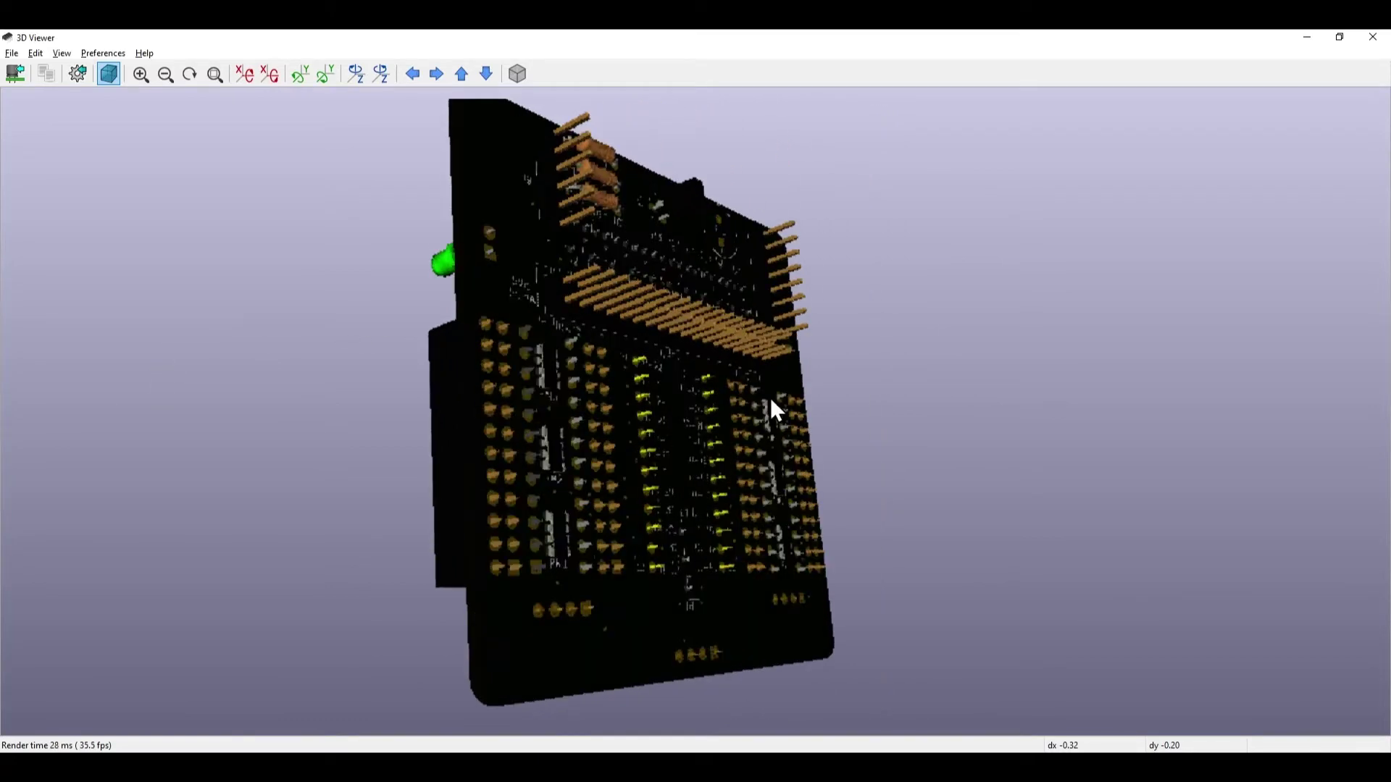
left_click_drag(770, 399, 455, 456)
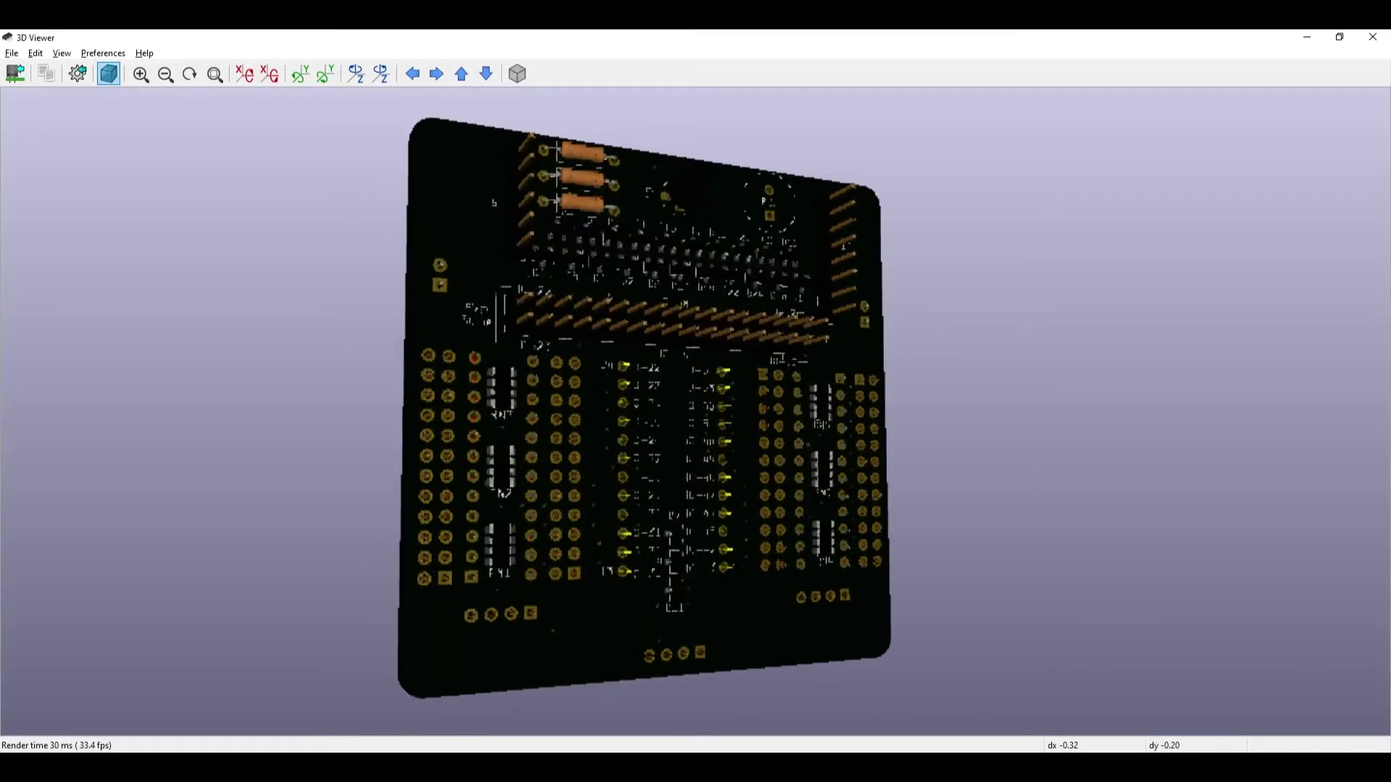
left_click(108, 73)
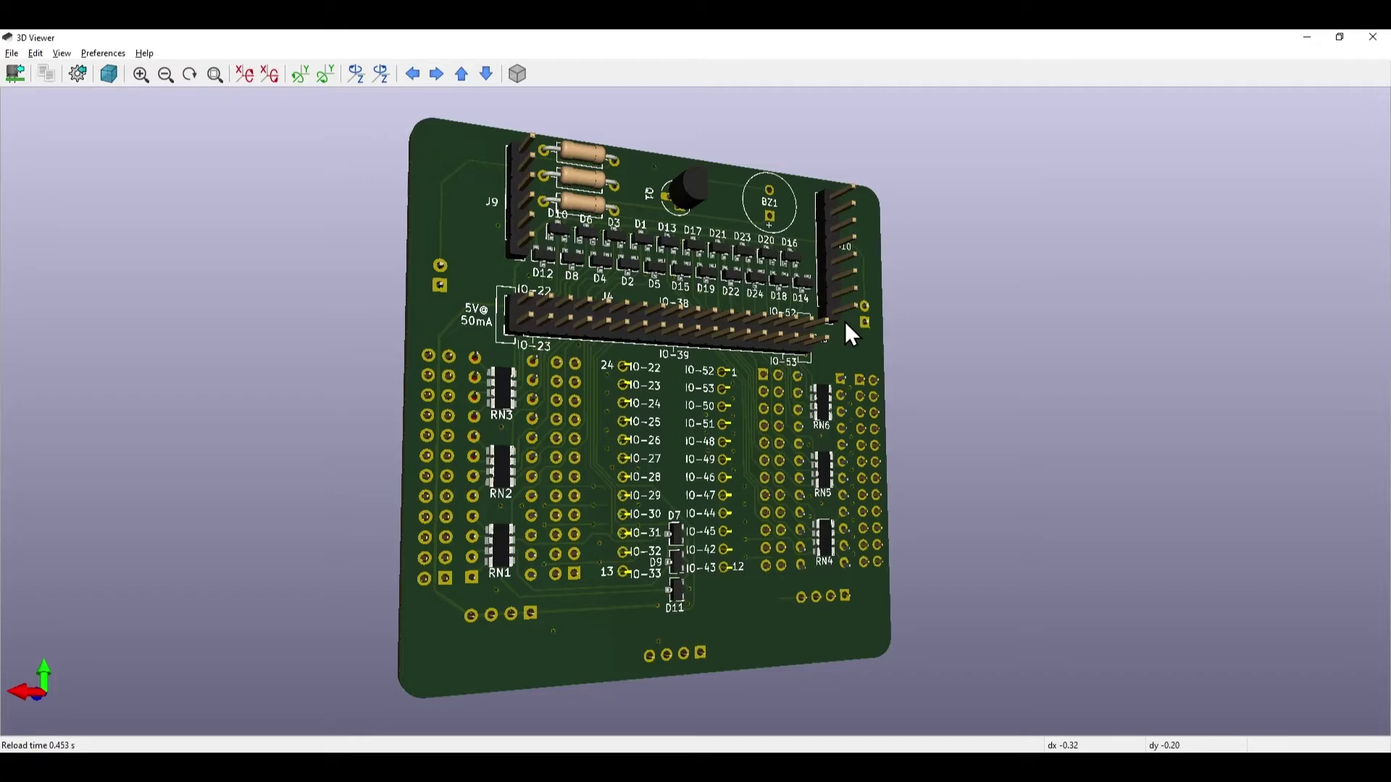
left_click_drag(431, 264, 1195, 405)
left_click_drag(553, 506, 862, 275)
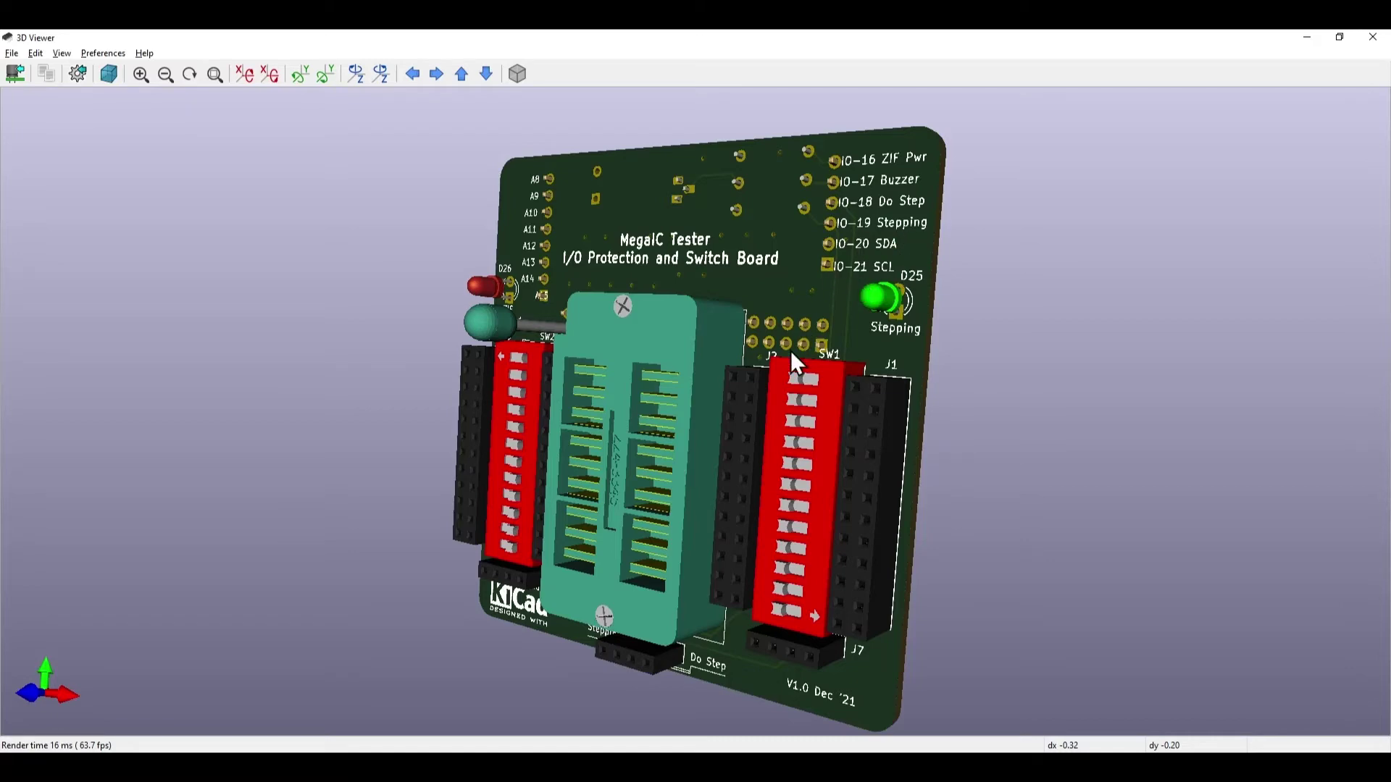
- Rotate the 3D board to view its back side, then turn it to an angled view
left_click_drag(877, 347, 517, 465)
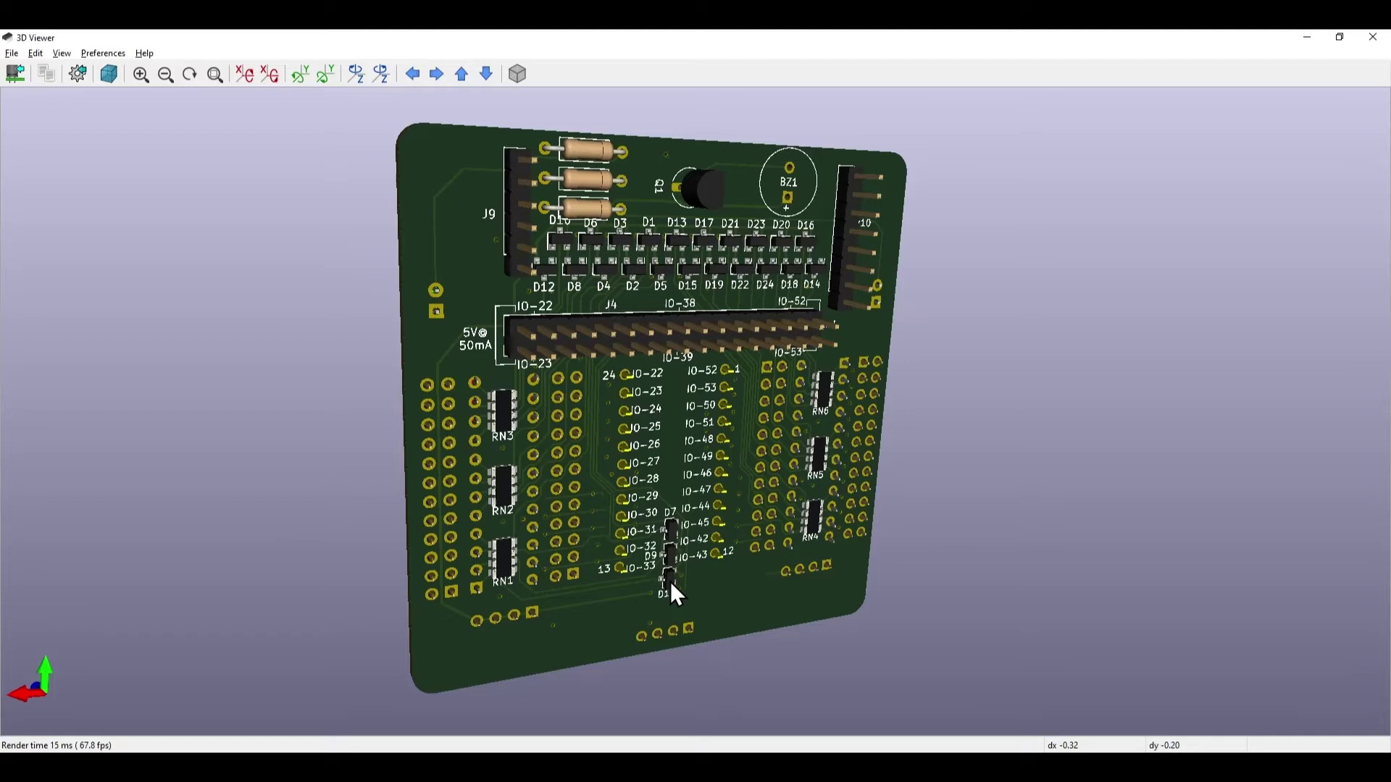
left_click_drag(442, 430, 806, 201)
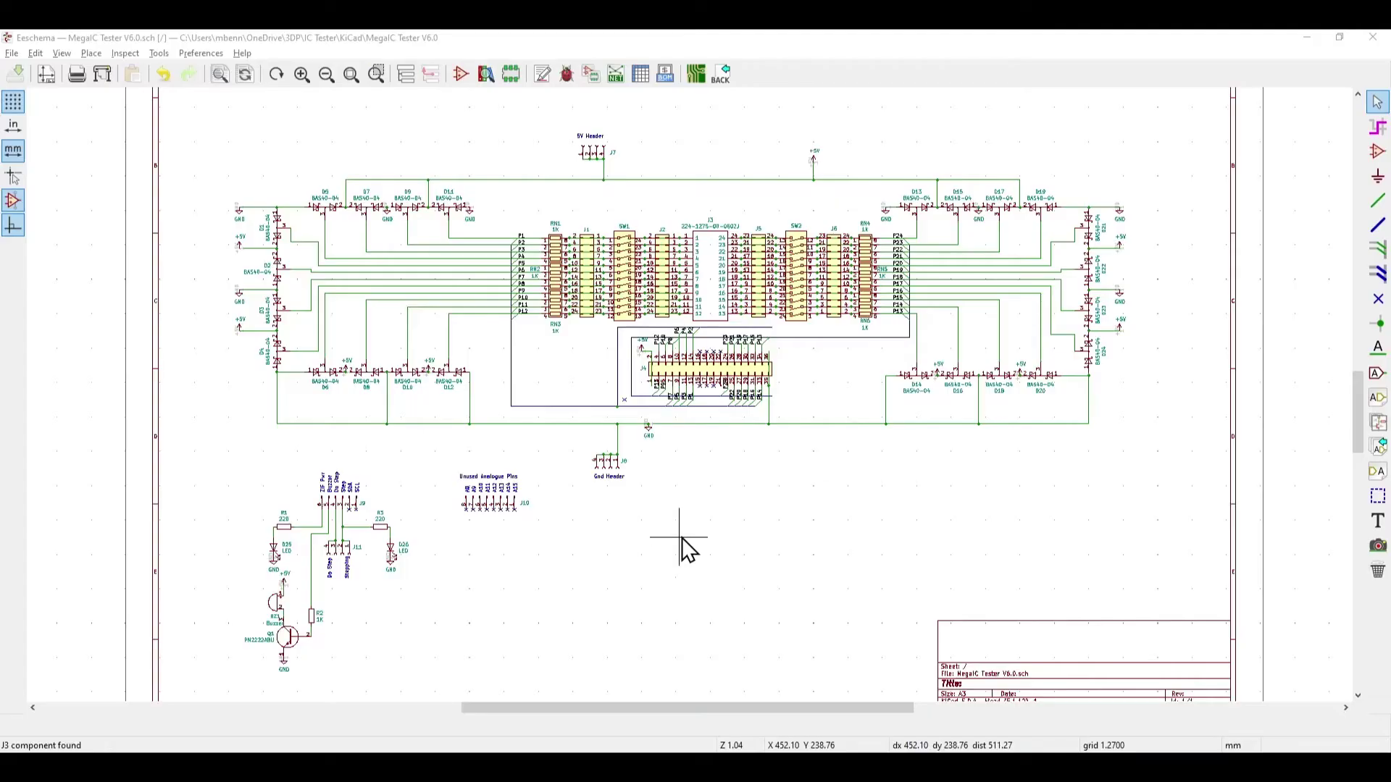
- Zoom in on ZIF socket J3 and pan between the BAS40 diode clamps and the SW1/SW2 switches and RN networks
scroll(708, 490, "up", 4)
scroll(694, 415, "up", 5)
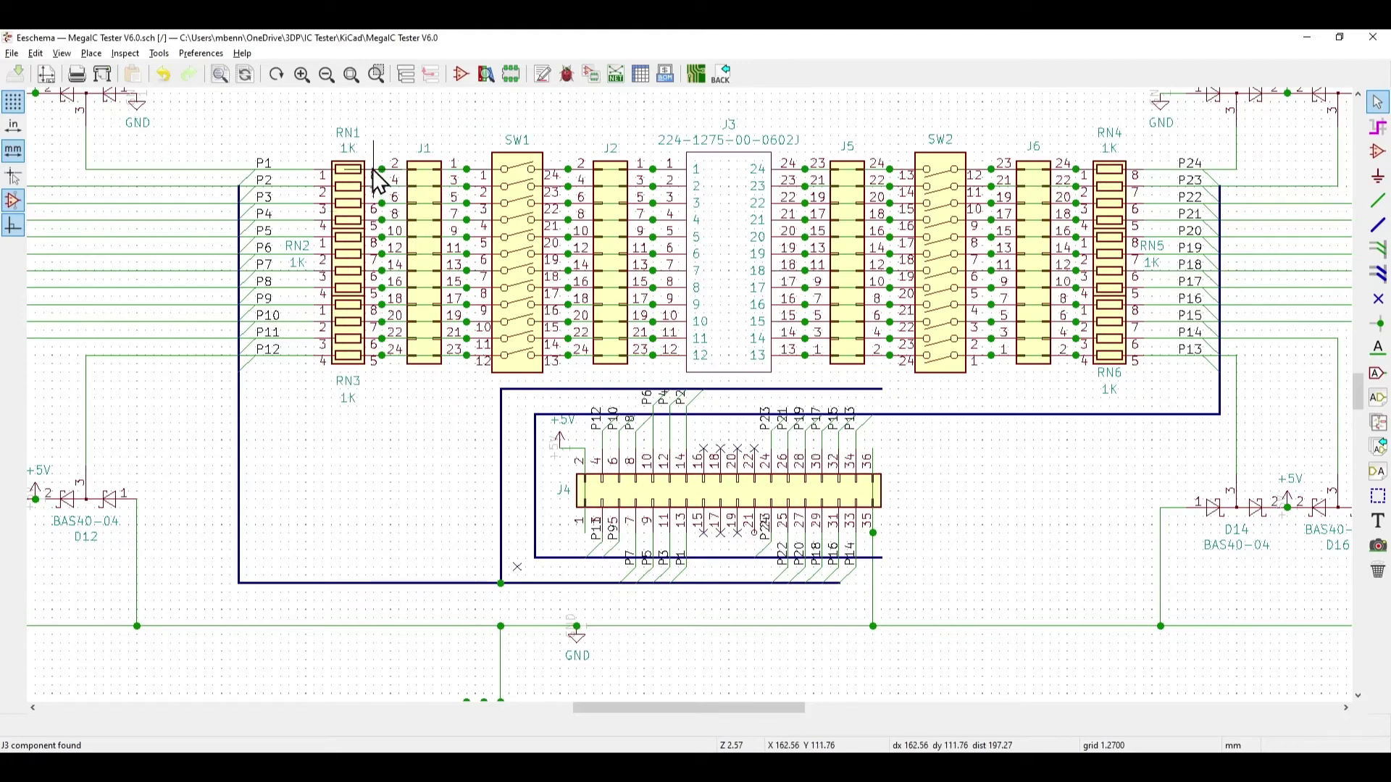
middle_click_drag(331, 439, 813, 552)
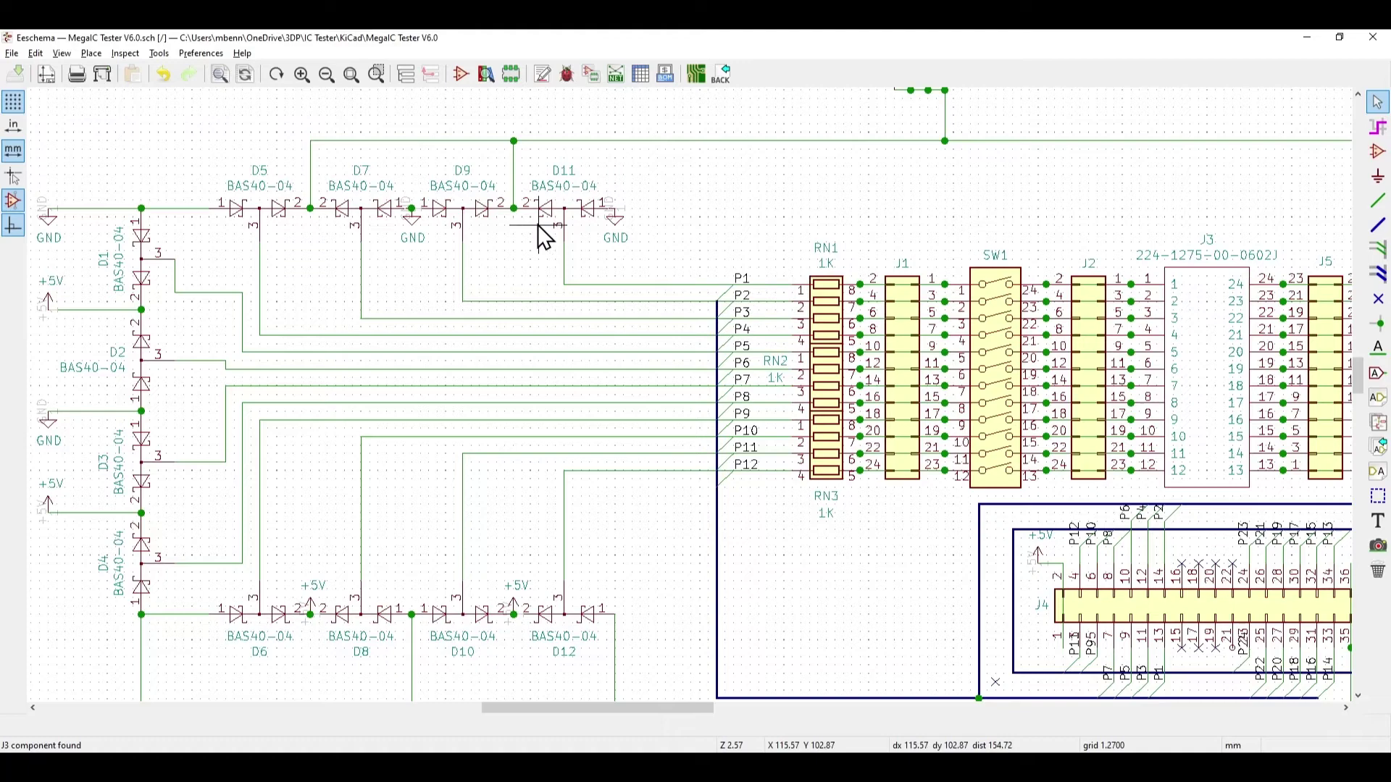
middle_click_drag(878, 594, 402, 477)
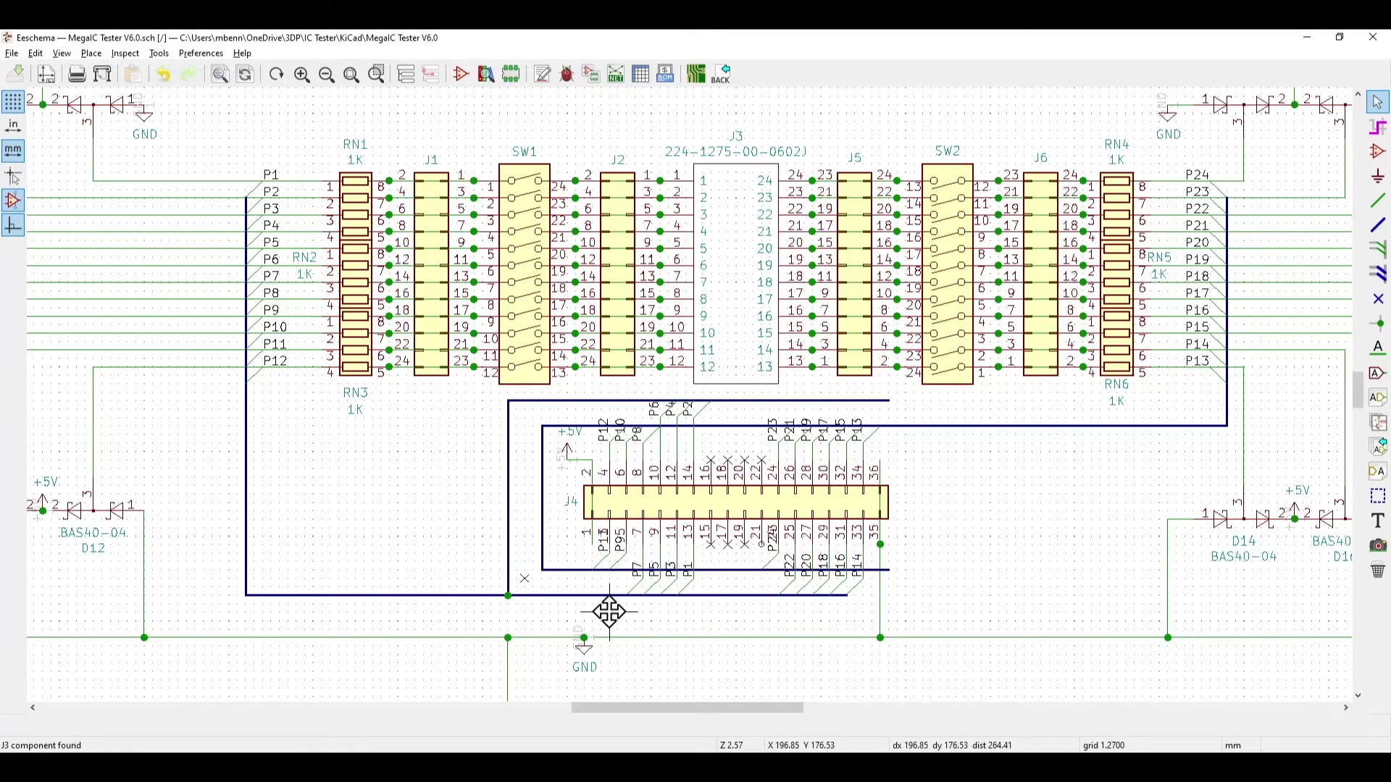
- Zoom around the lower-left of the sheet, then pan to headers J9, J10, J11 and the J8 Gnd Header
scroll(609, 612, "down", 4)
scroll(311, 473, "up", 3)
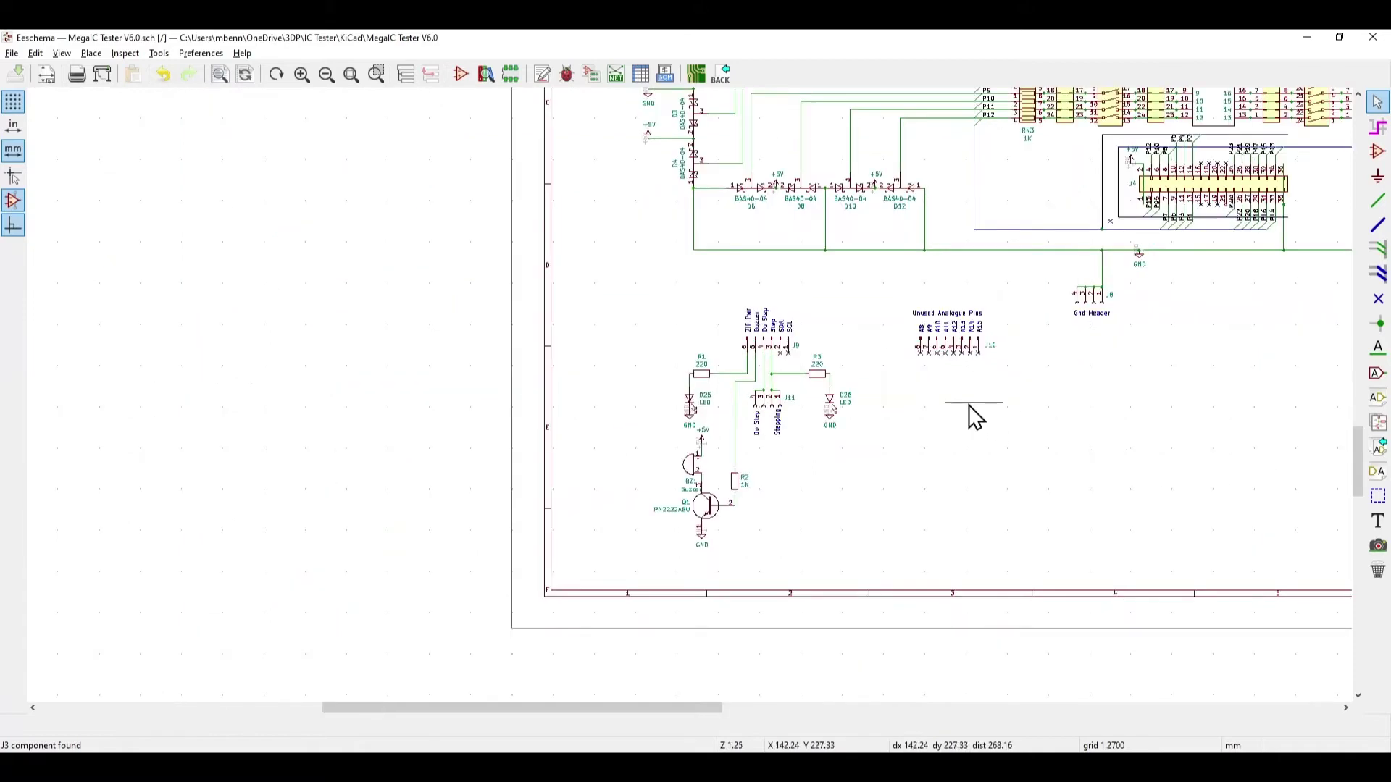
scroll(974, 418, "up", 3)
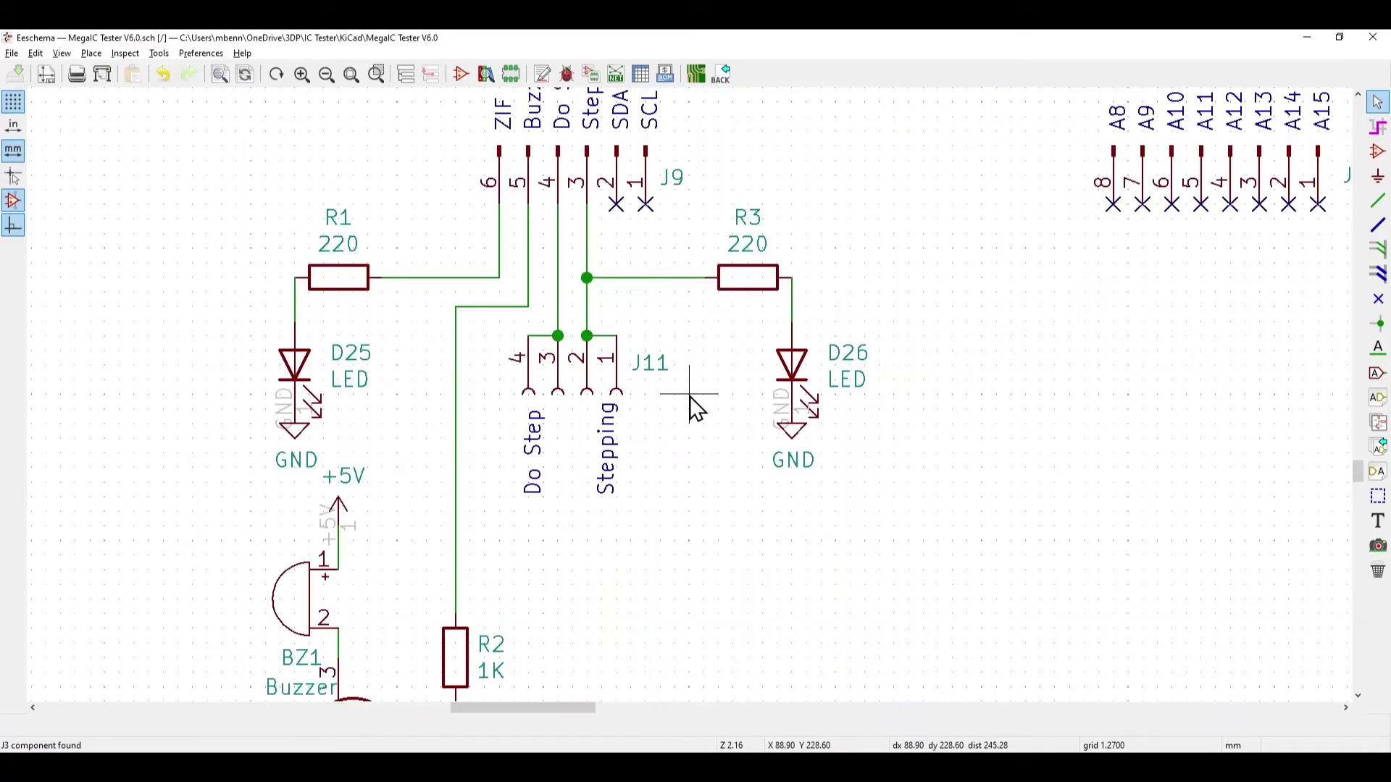
scroll(690, 397, "down", 1)
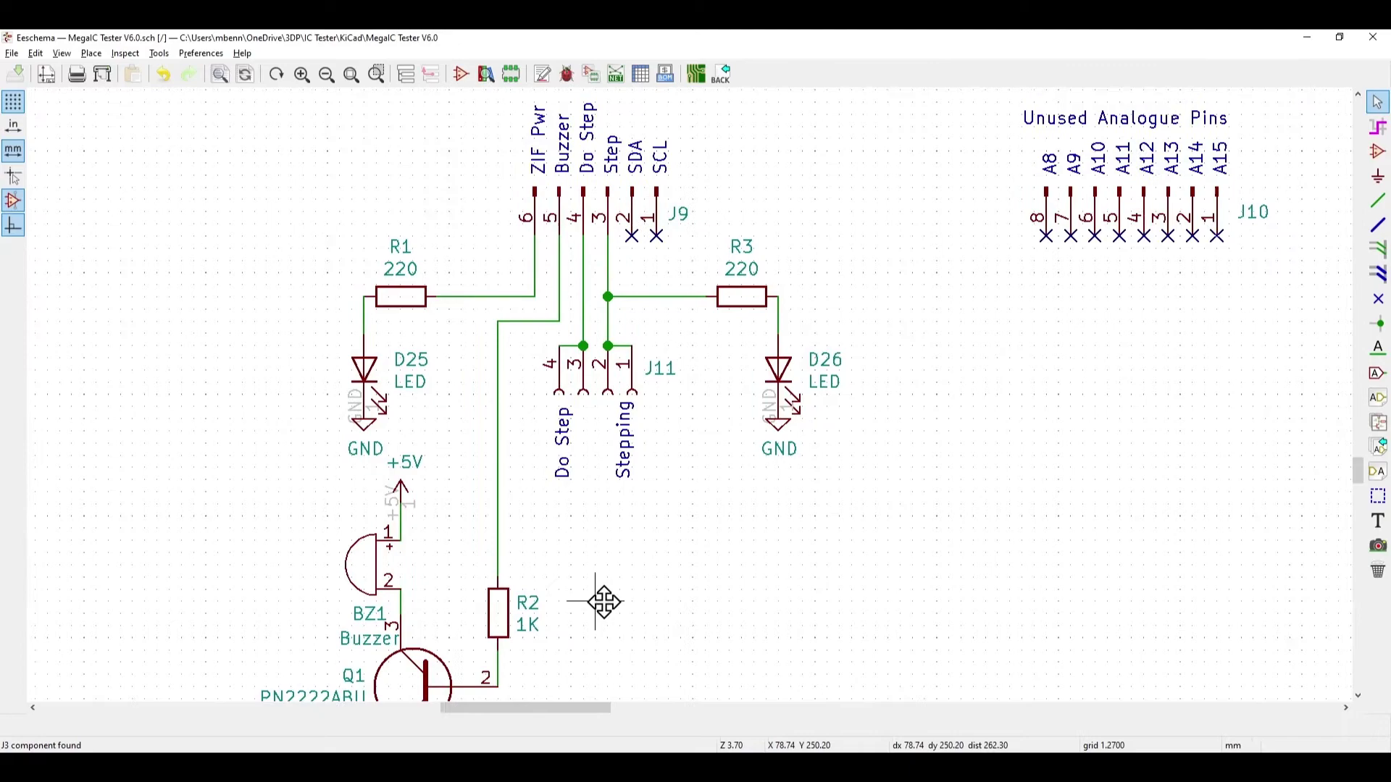
scroll(604, 602, "down", 1)
middle_click_drag(714, 409, 695, 517)
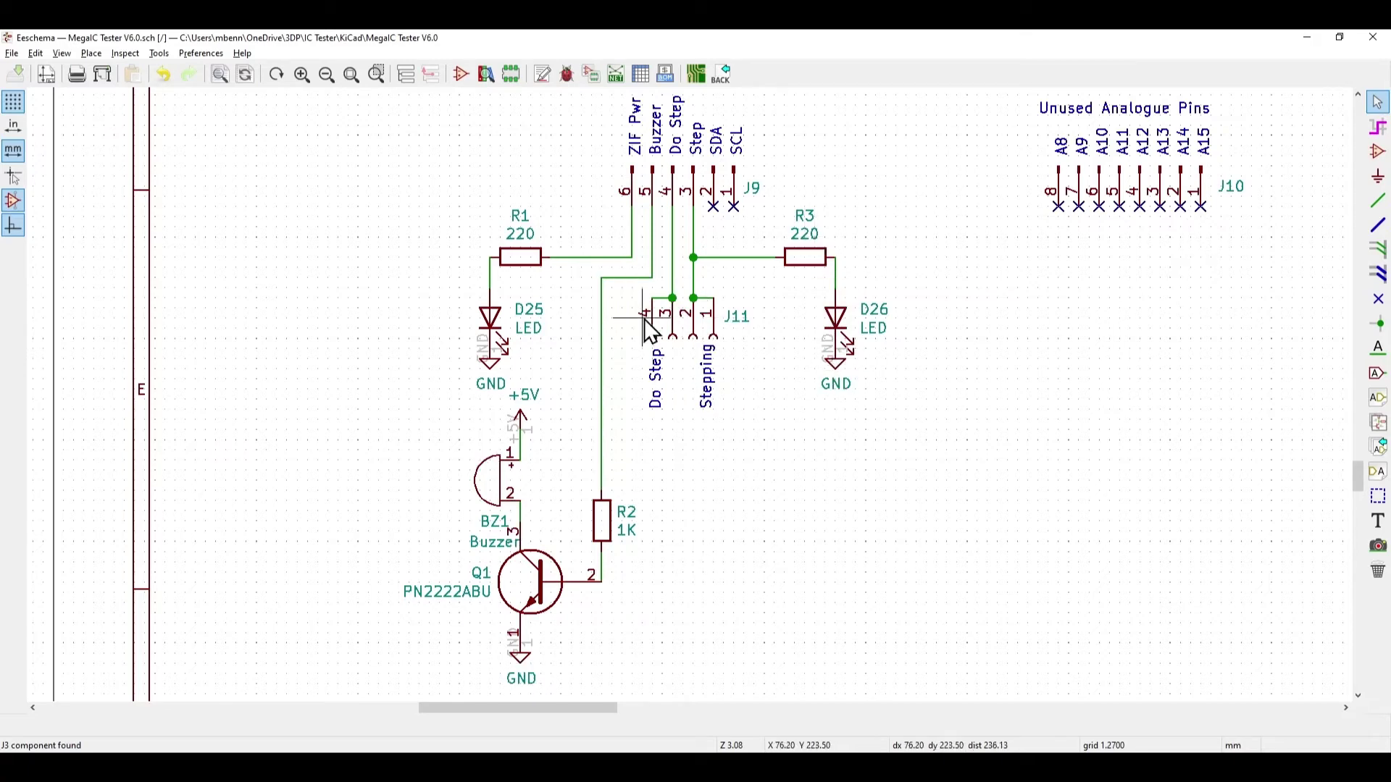
middle_click_drag(1021, 444, 784, 599)
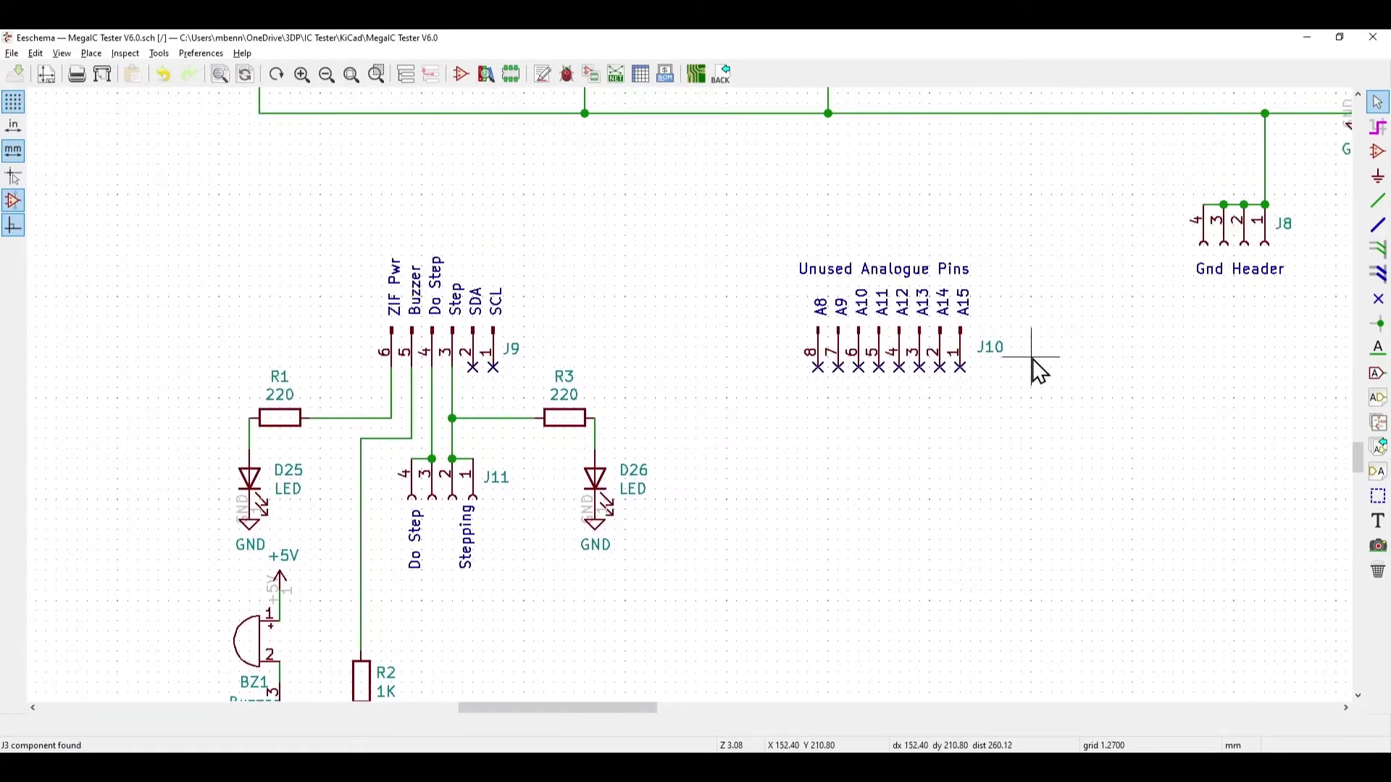
middle_click_drag(1133, 425, 891, 617)
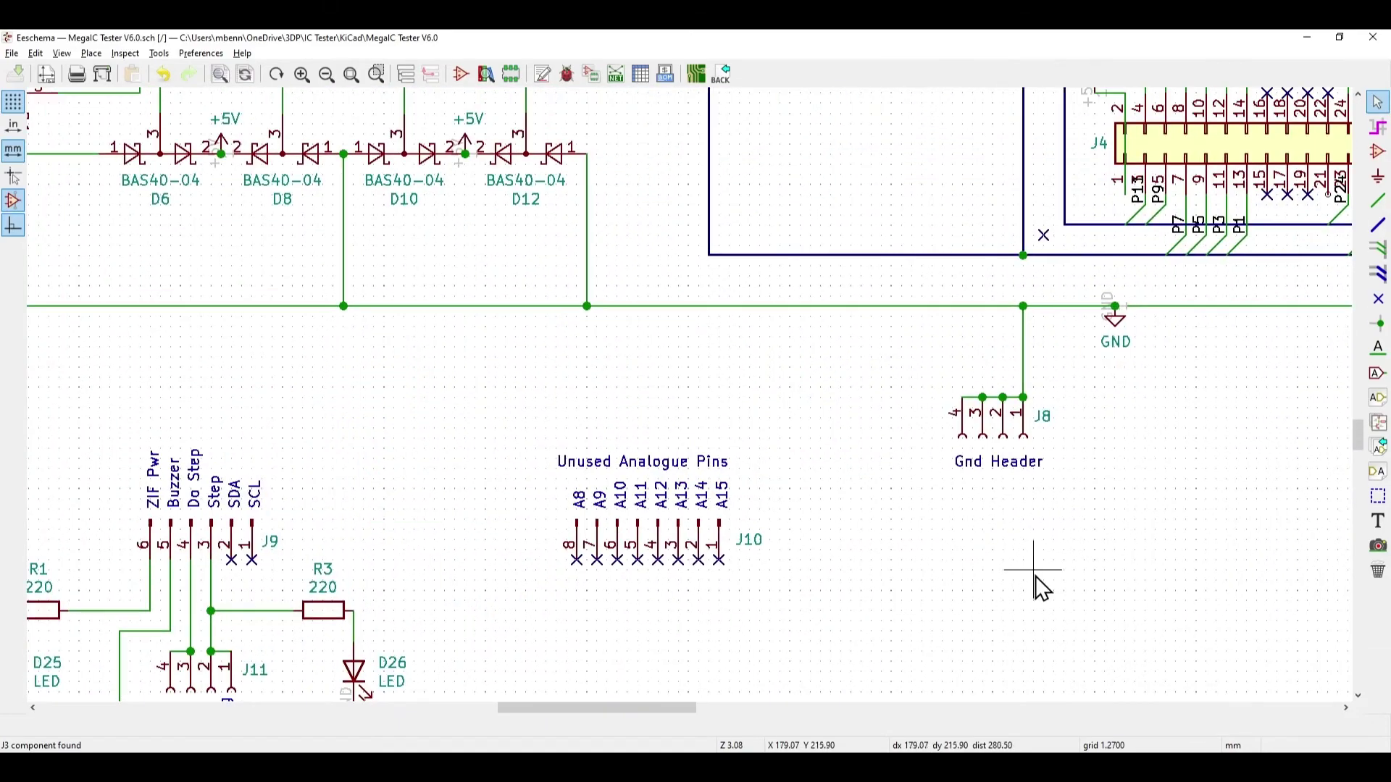
middle_click_drag(838, 335, 739, 471)
scroll(724, 449, "down", 5)
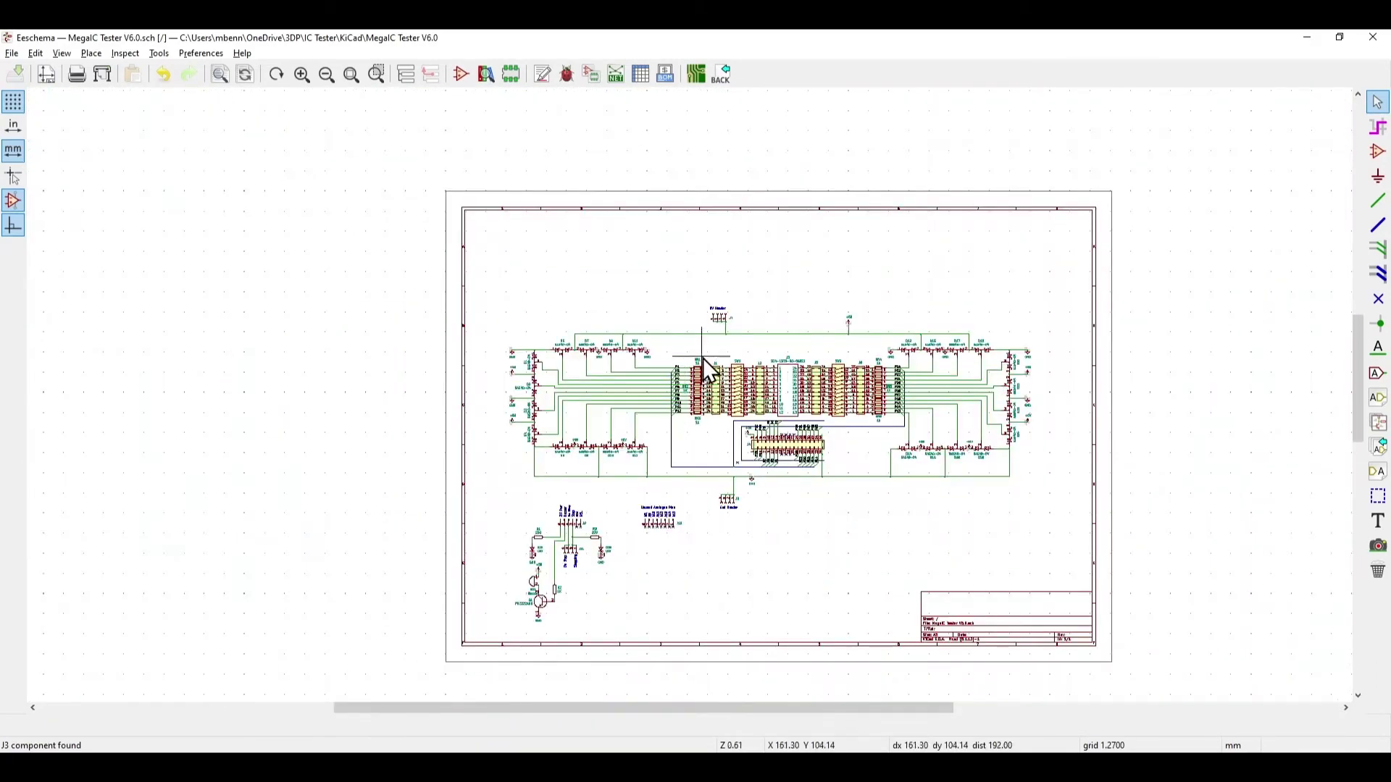
scroll(706, 371, "up", 2)
scroll(579, 362, "up", 2)
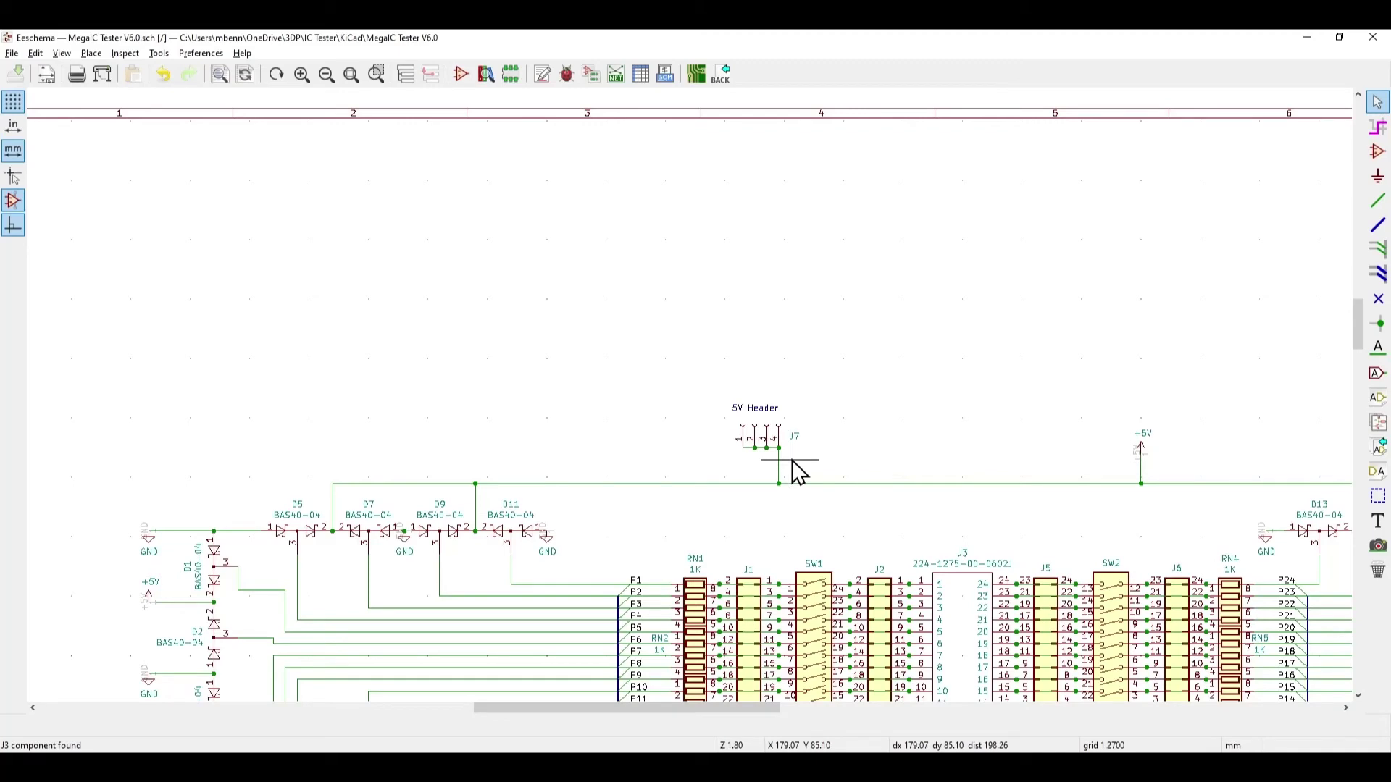
scroll(746, 442, "down", 1)
middle_click_drag(696, 404, 552, 264)
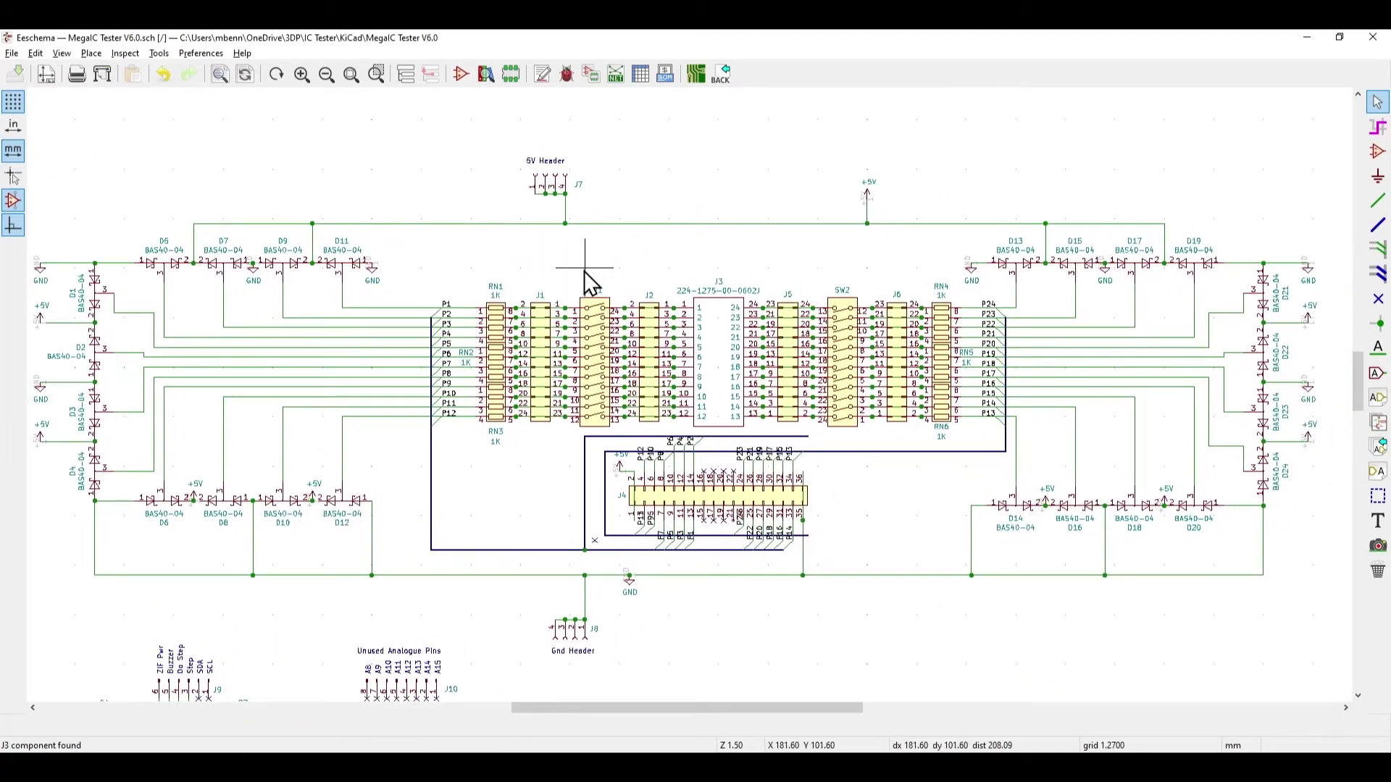
scroll(584, 271, "down", 1)
middle_click_drag(692, 399, 681, 306)
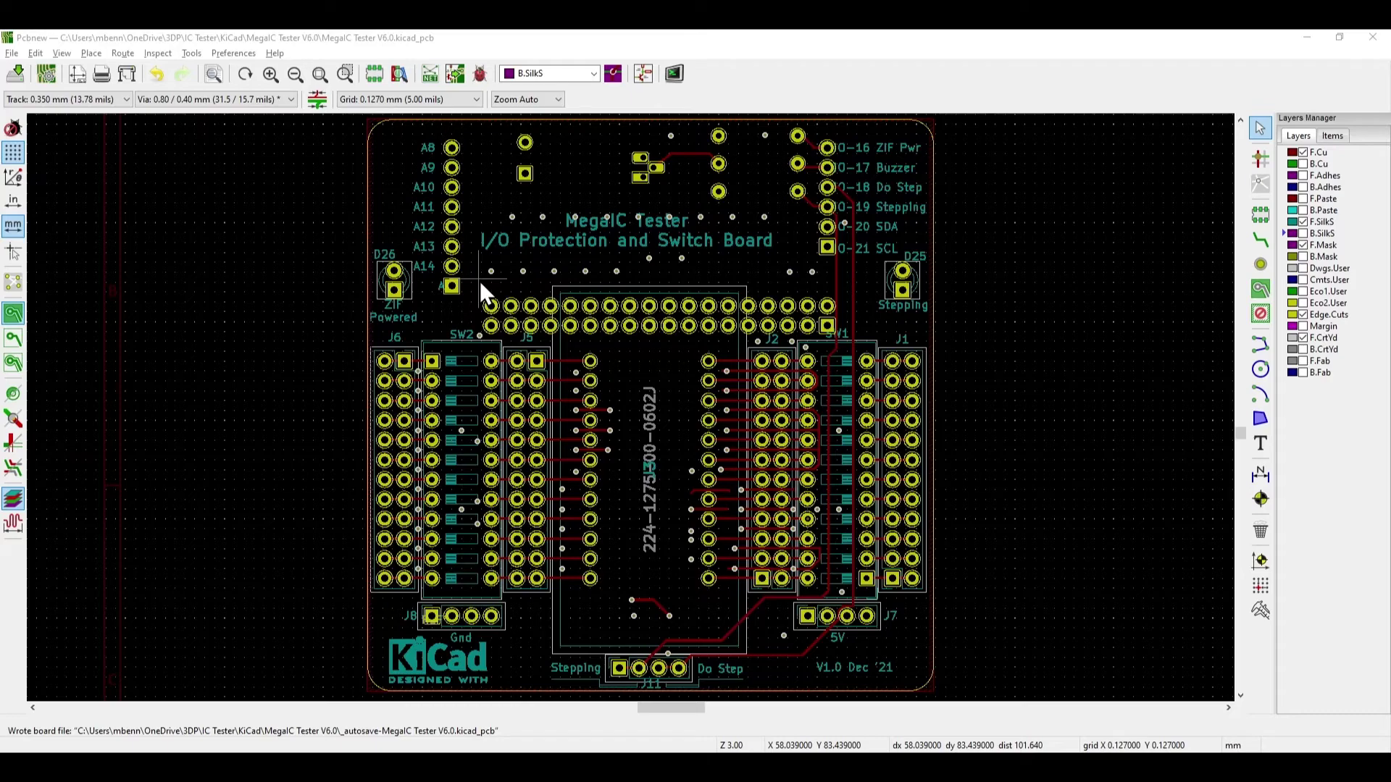
- Flip the board view, show B.Cu and B.SilkS, and hide F.SilkS
left_click(61, 53)
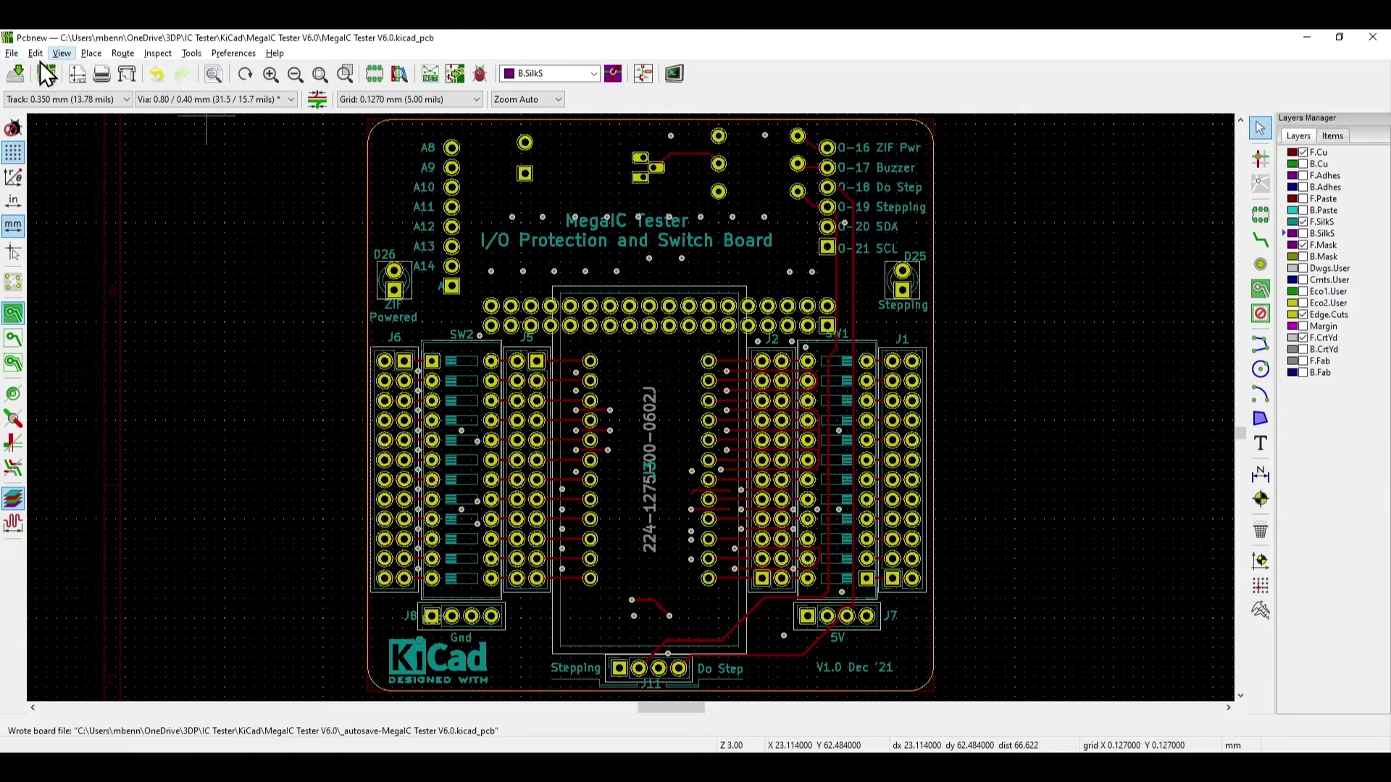
left_click(102, 499)
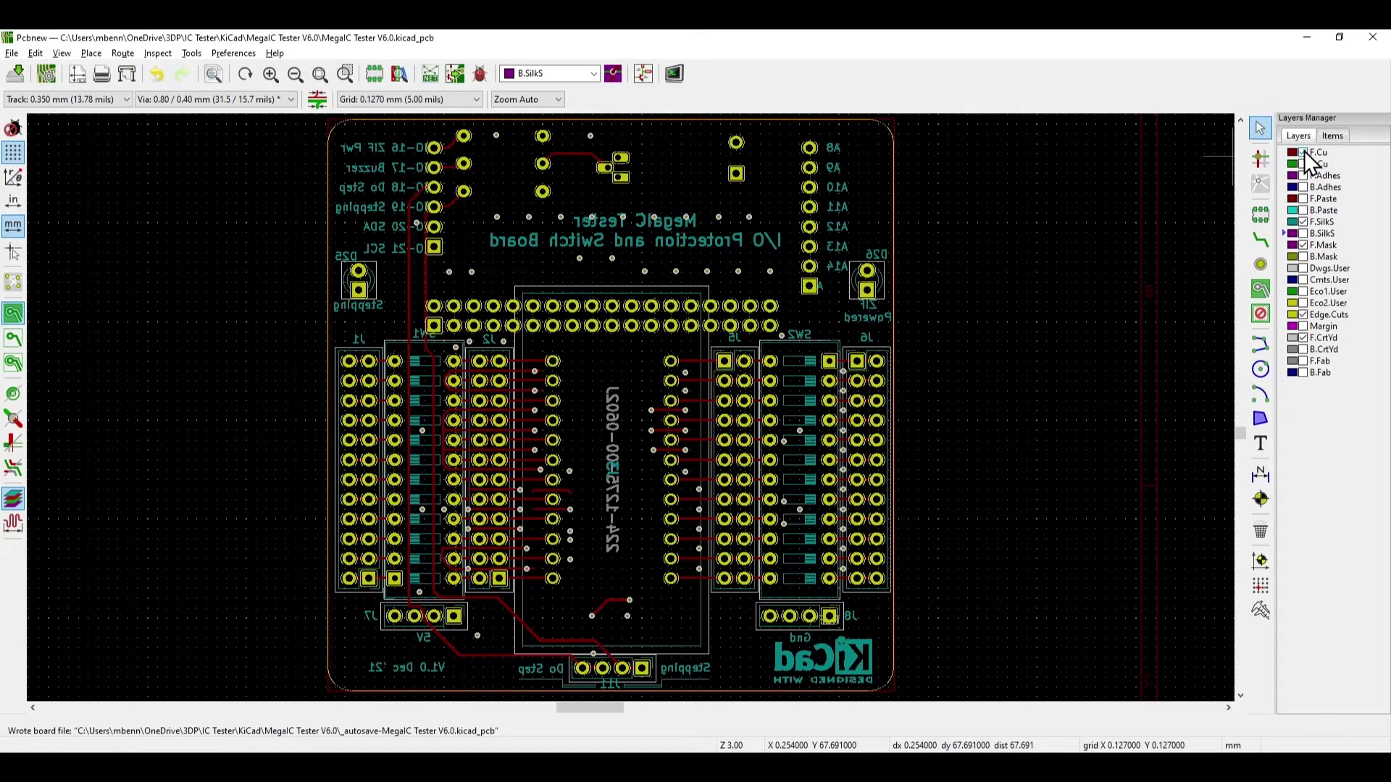
left_click(1303, 164)
left_click(1302, 222)
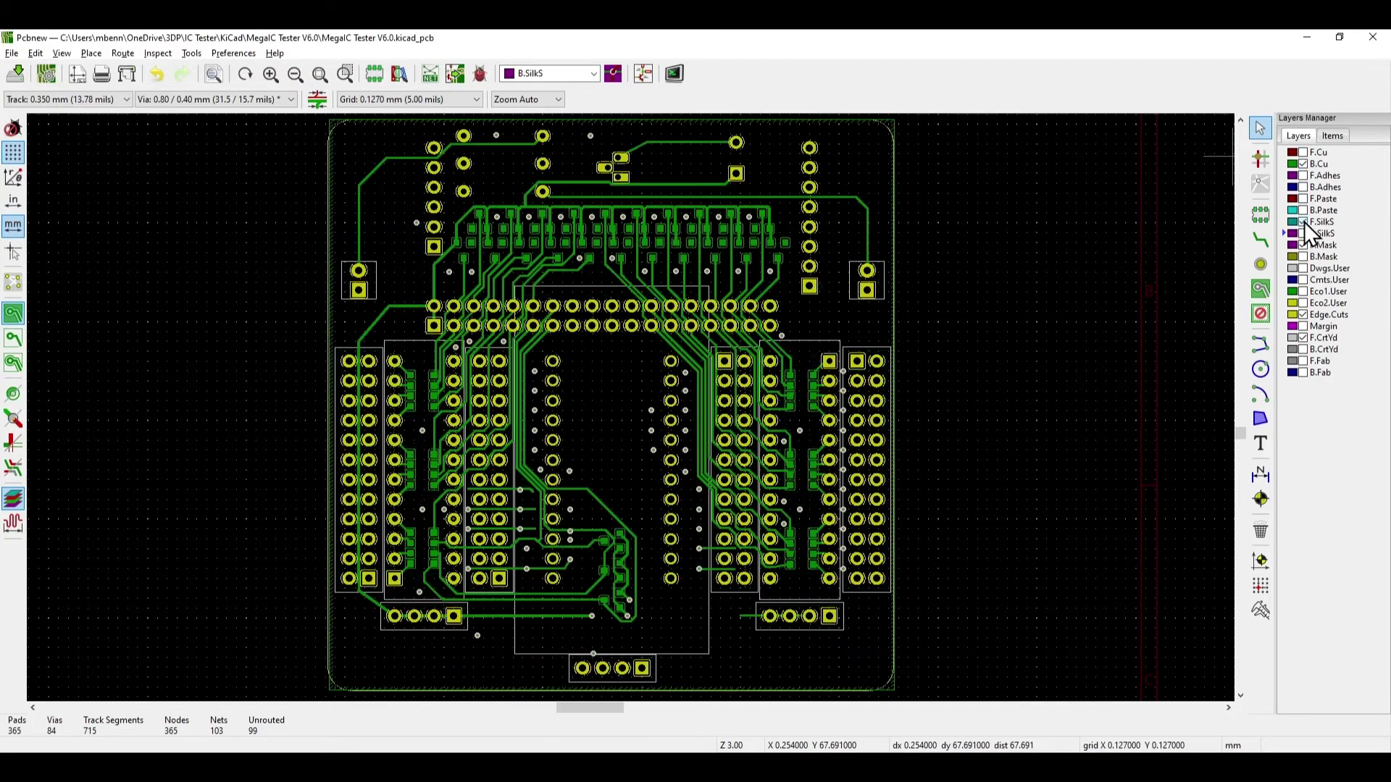
left_click(1302, 233)
- Hide F.Mask and F.CrtYd, show B.CrtYd, re-enable F.Cu, and pick the Add Zones tool
left_click(1302, 245)
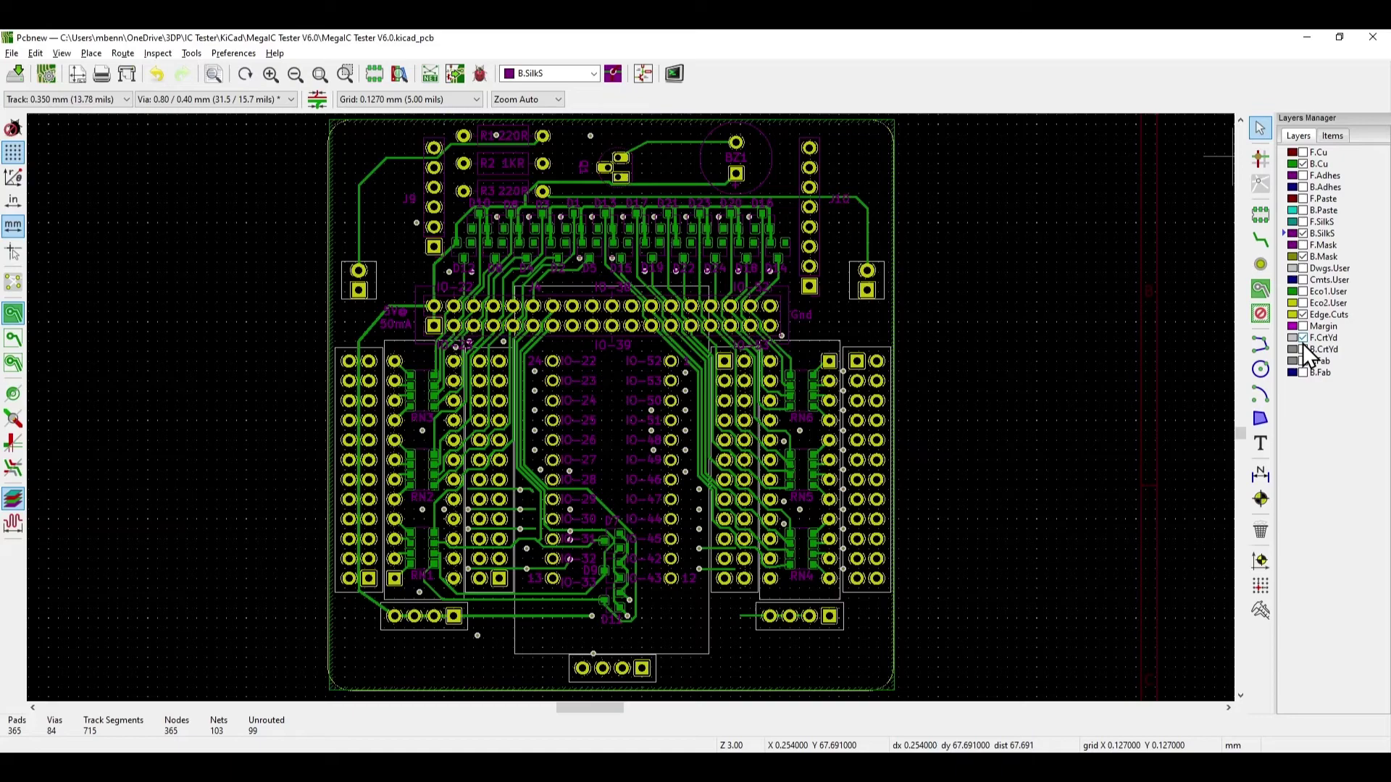
left_click(1303, 337)
left_click(1303, 348)
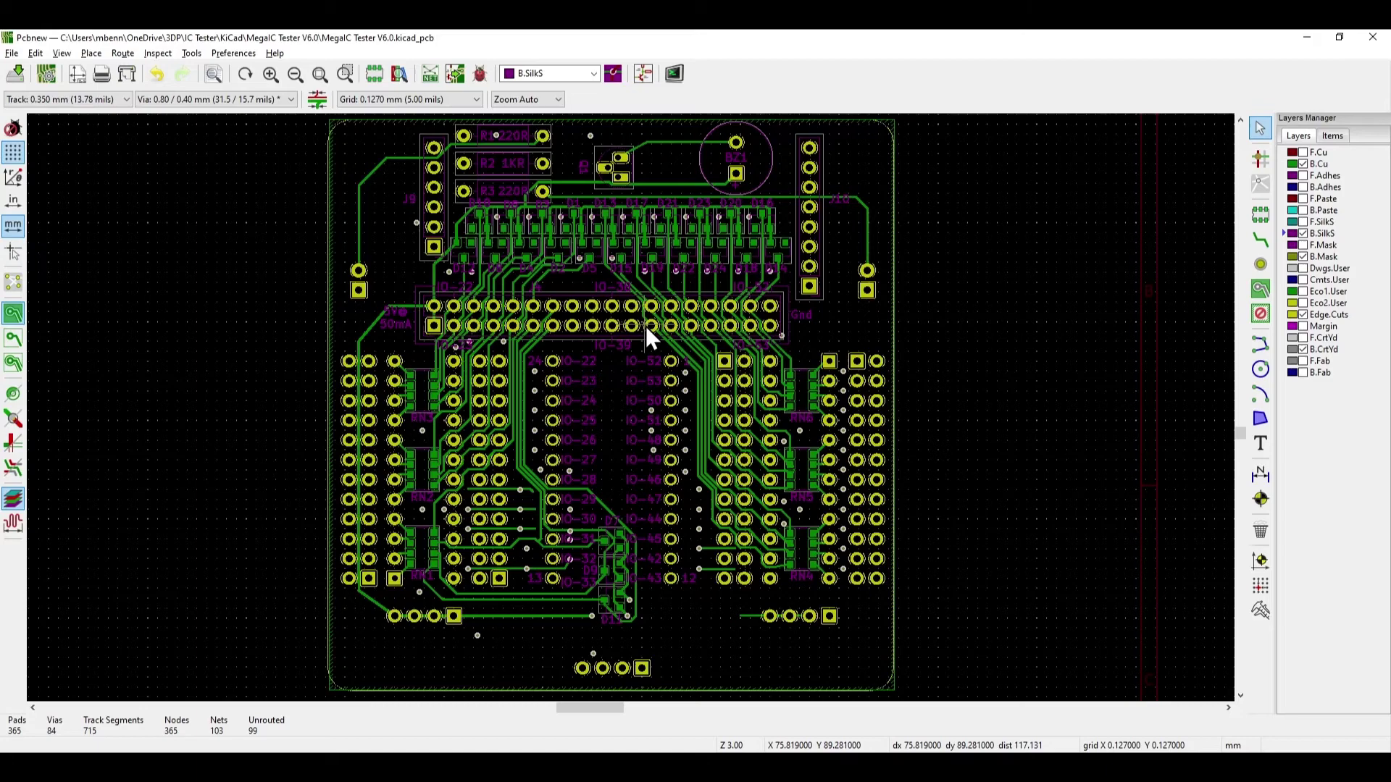
left_click(1303, 153)
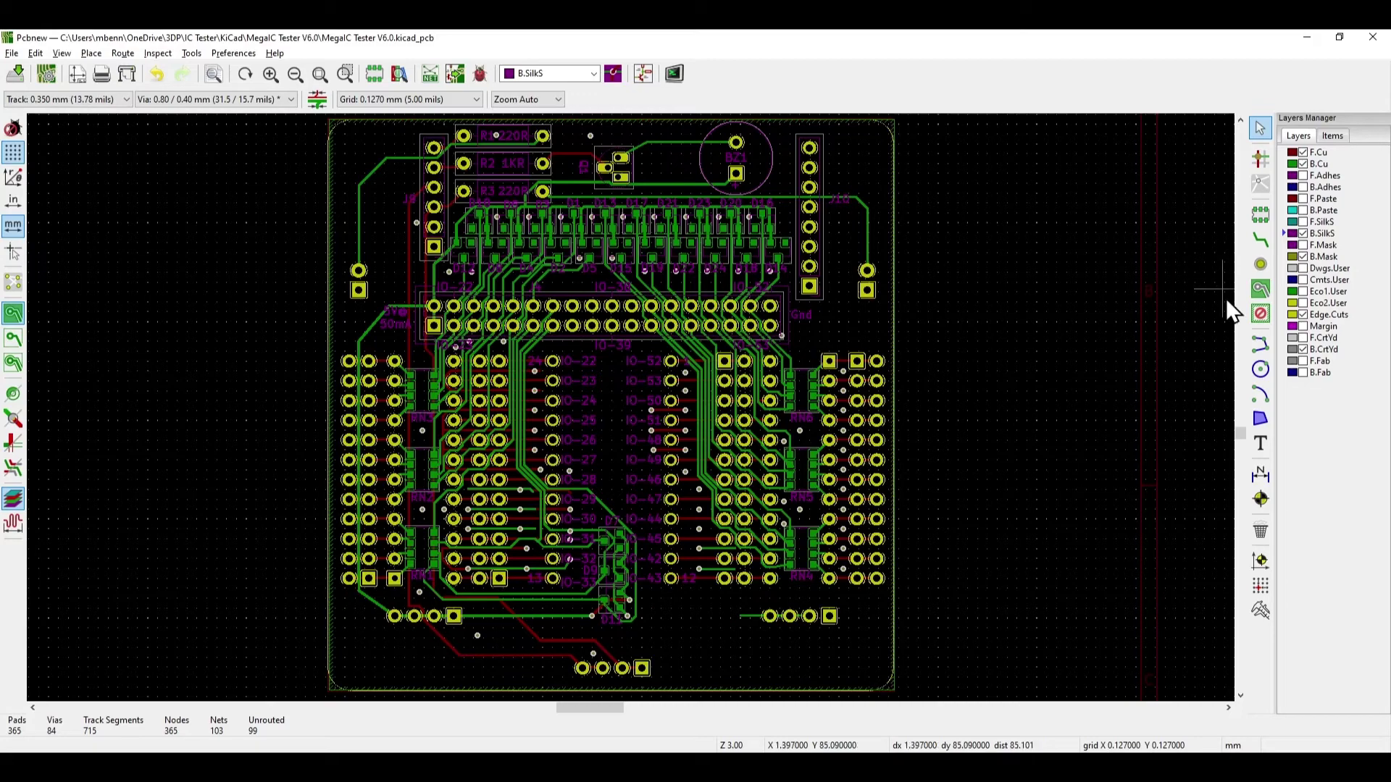
left_click(1260, 287)
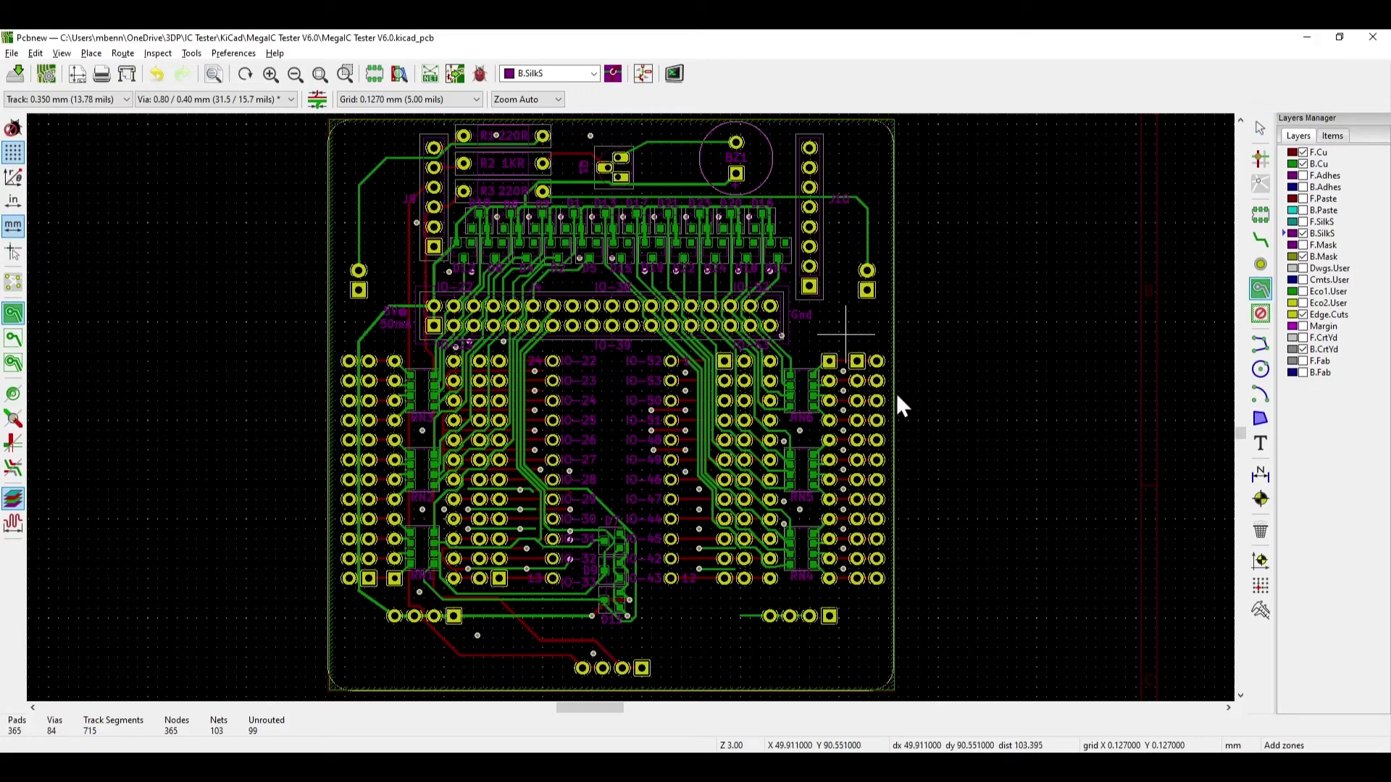
- Fill the GND copper zone across the board with B
key("b")
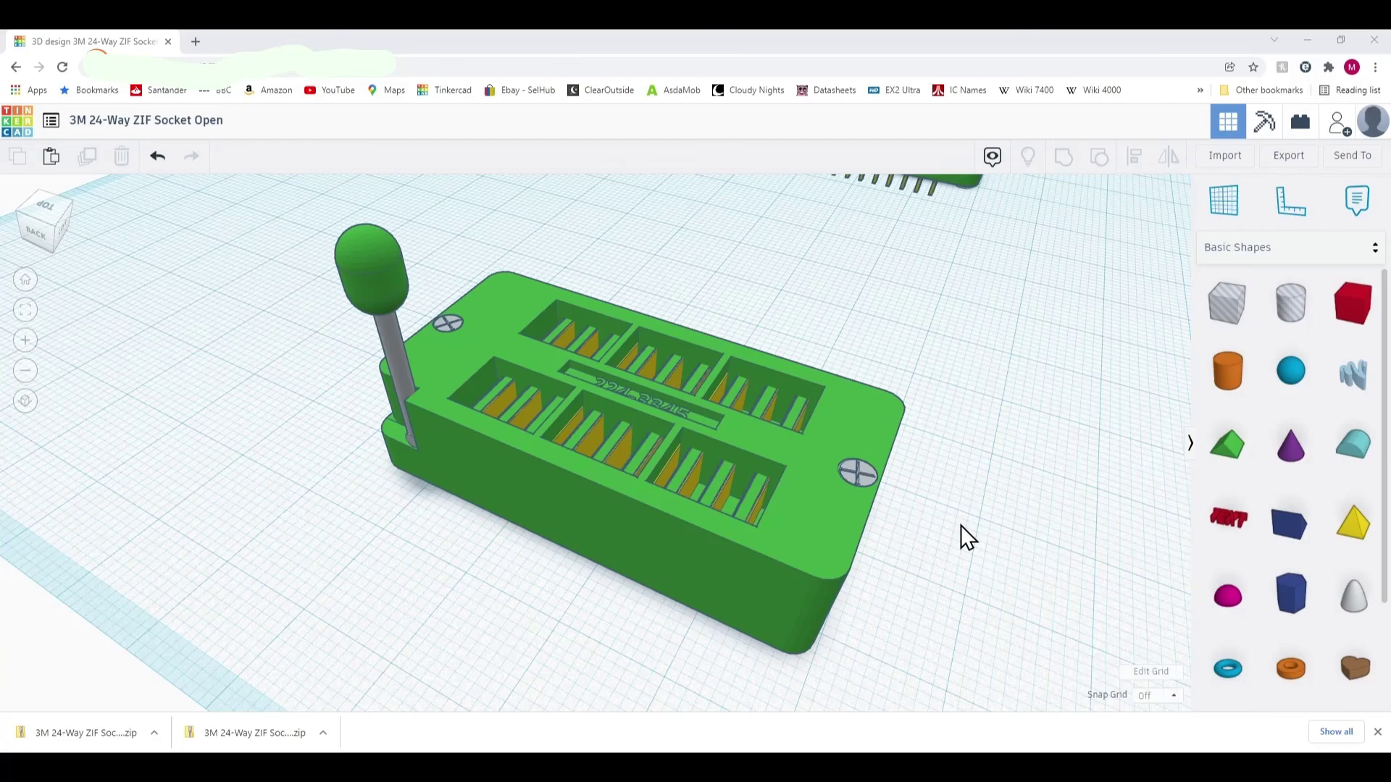
- Orbit the 24-way ZIF socket models to a lengthwise, low side view
right_click_drag(935, 546, 907, 562)
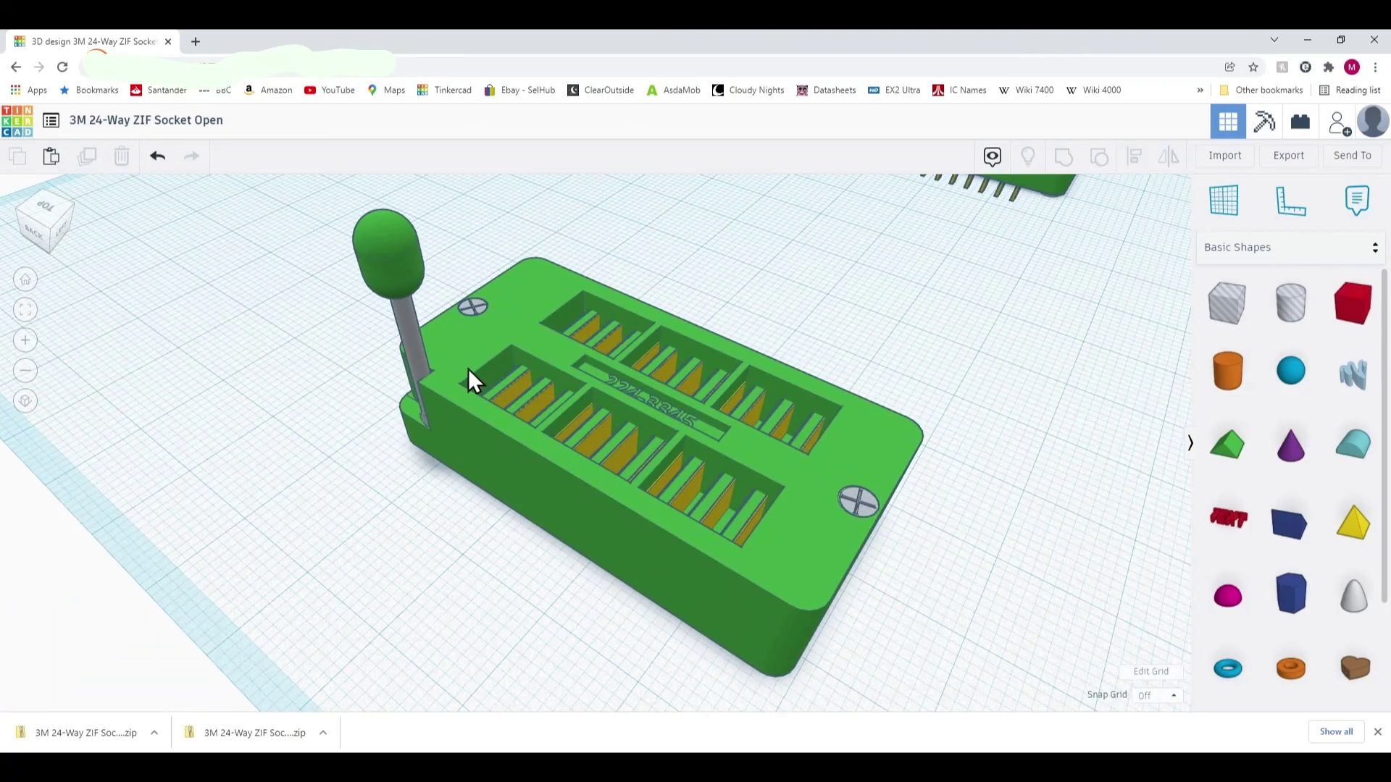
right_click_drag(466, 512, 438, 502)
scroll(558, 585, "up", 4)
right_click_drag(557, 586, 821, 569)
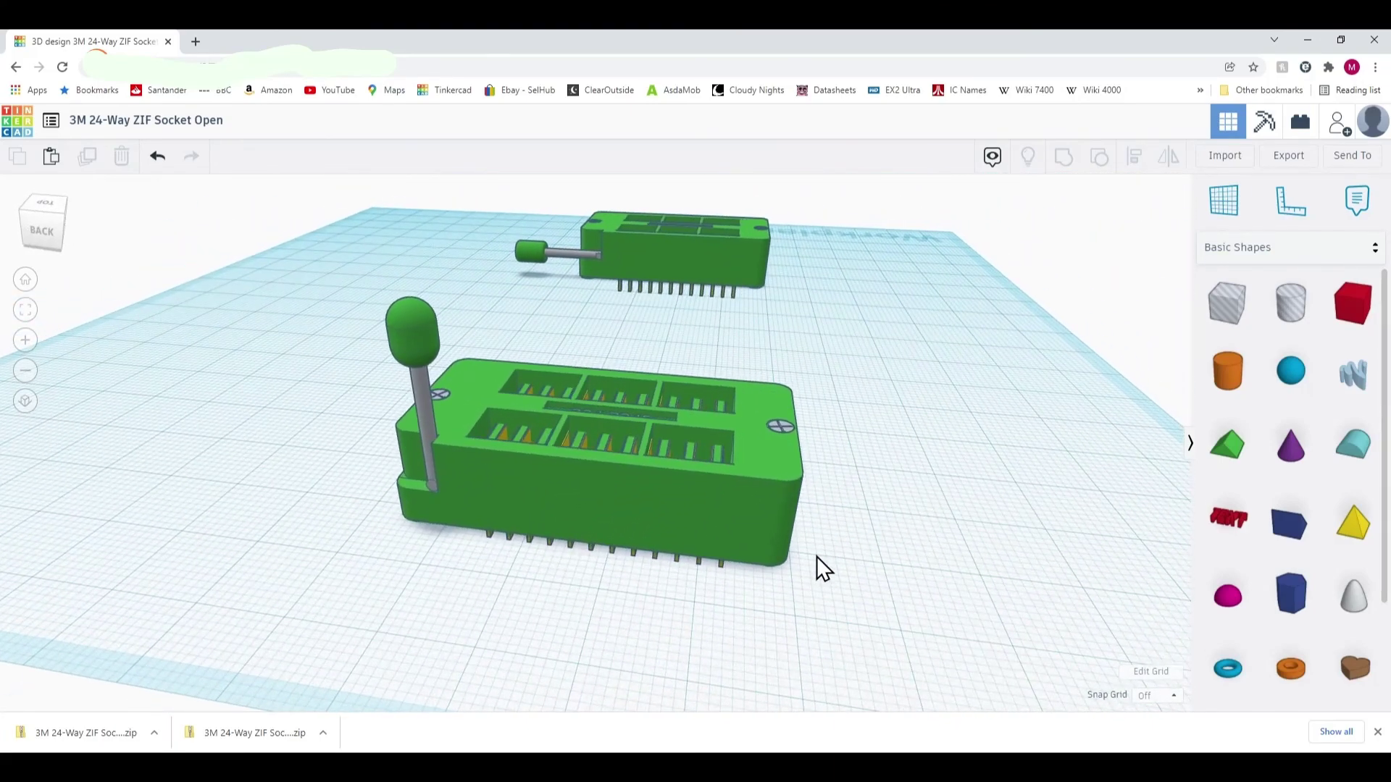